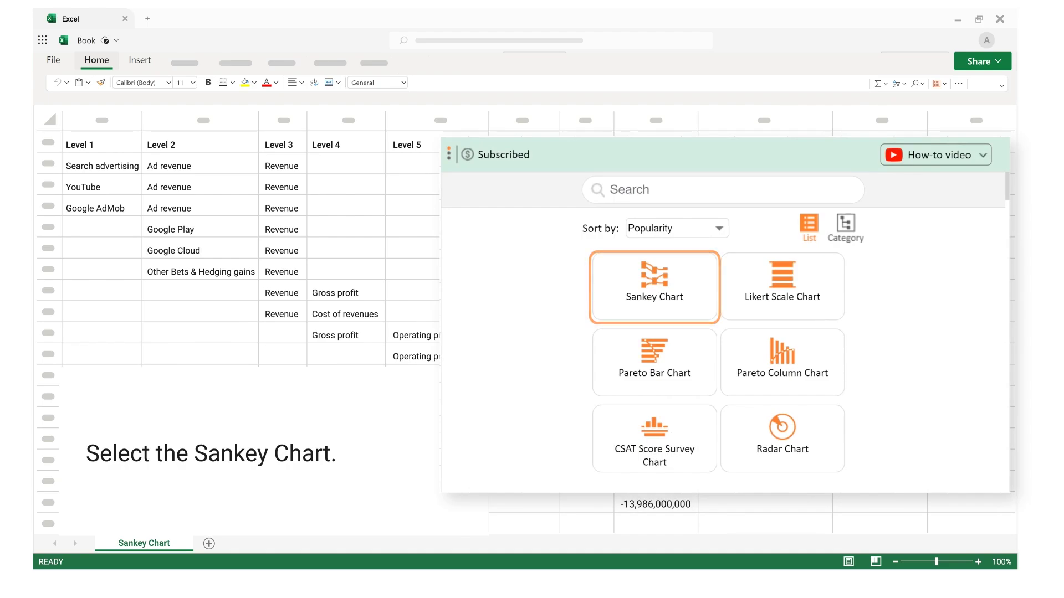
Create a ChartExpo Sankey chart from the Level and Amounts table starting at A1
{"action": "left_click", "coordinate": [652, 294]}
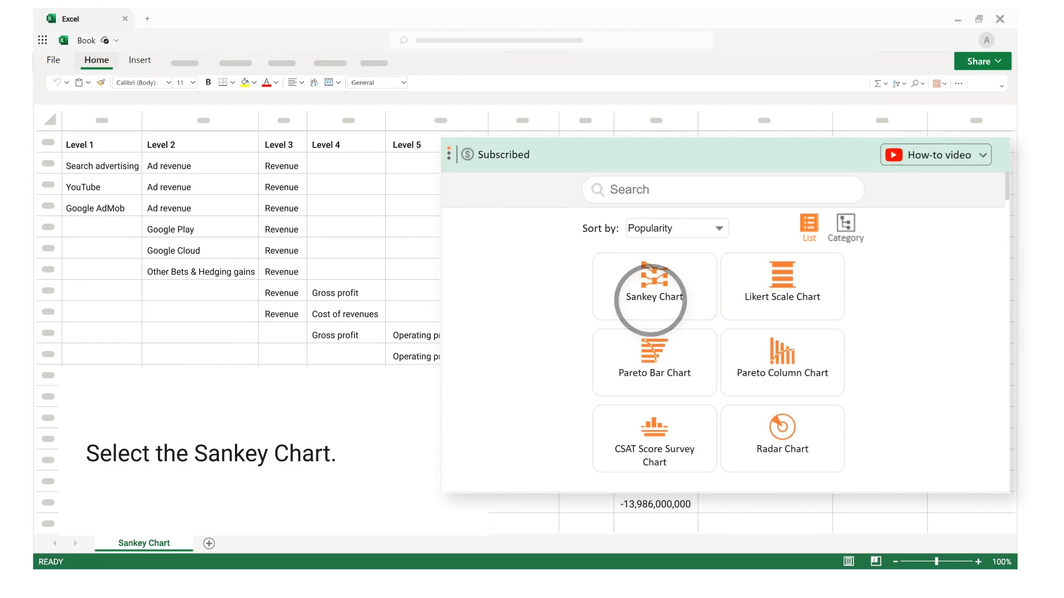
{"action": "left_click_drag", "start_coordinate": [107, 142], "coordinate": [656, 504]}
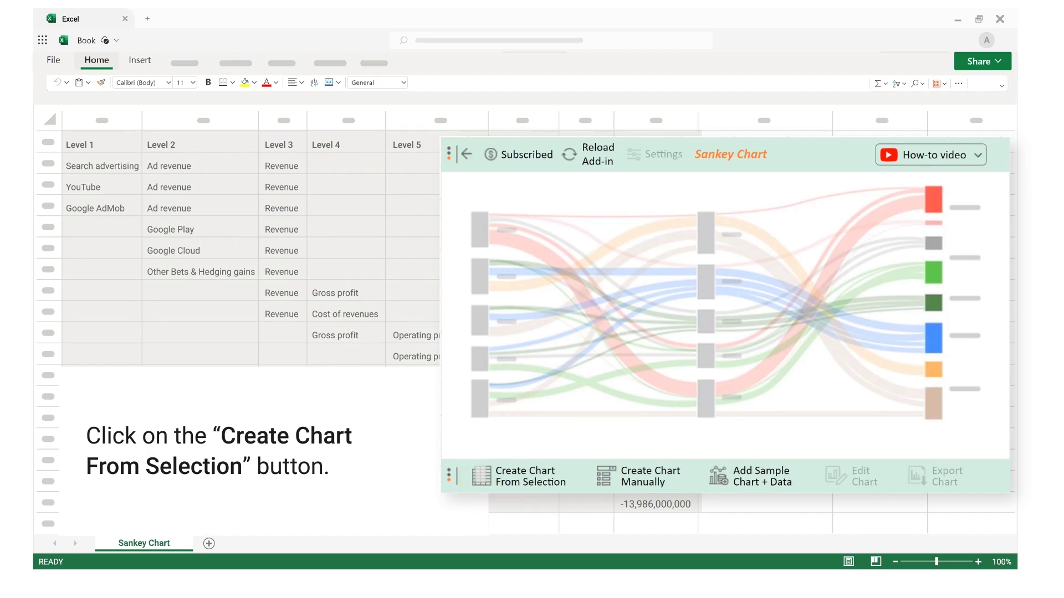
{"action": "left_click", "coordinate": [517, 476]}
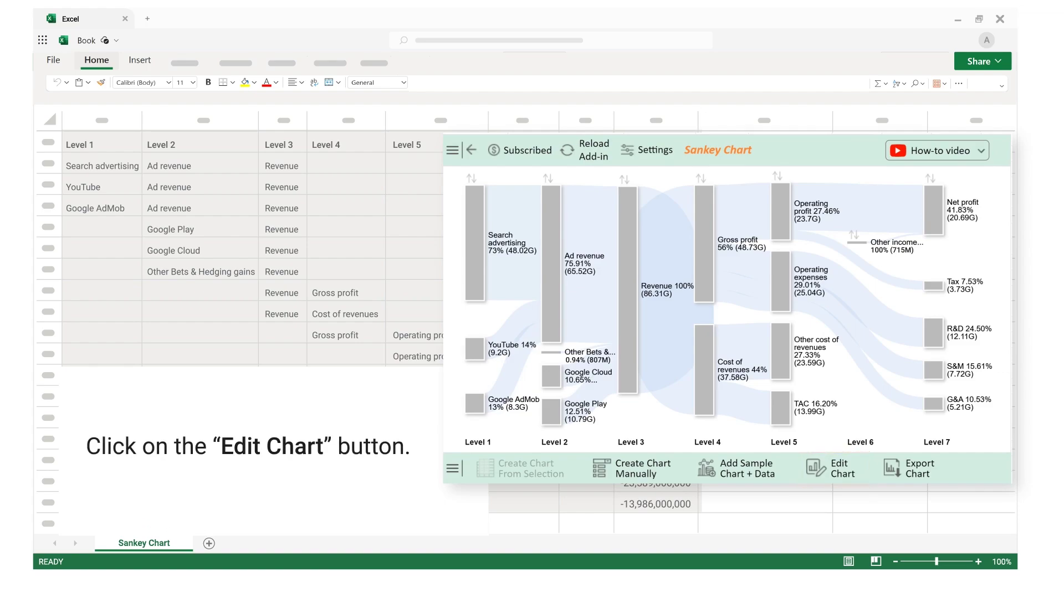
Set the chart header's first line to 'Alphabet Q4 FY2023 Income Statement' and apply it
{"action": "left_click", "coordinate": [831, 467]}
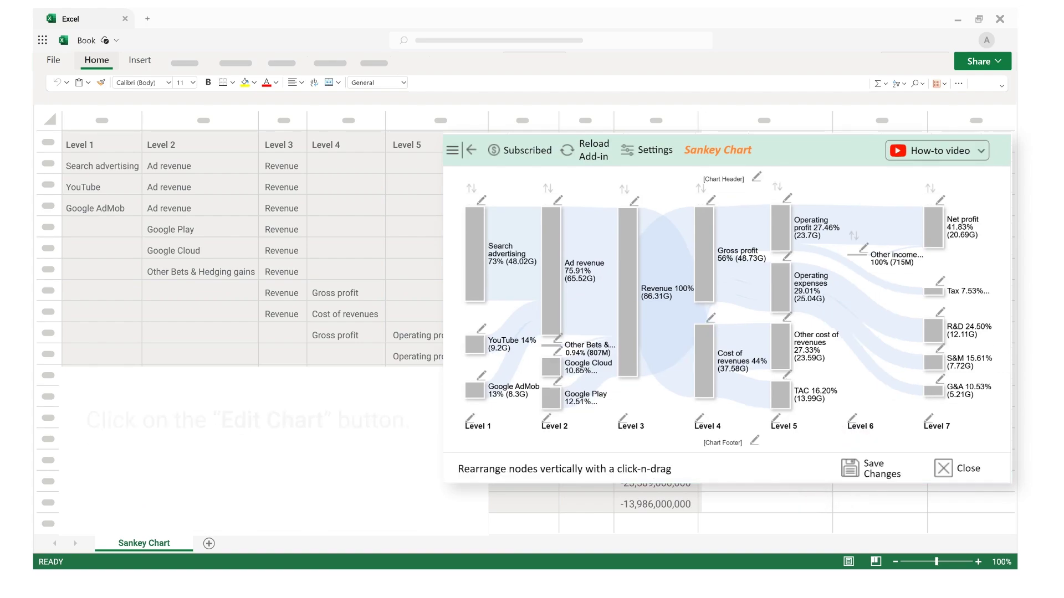
{"action": "left_click", "coordinate": [756, 176]}
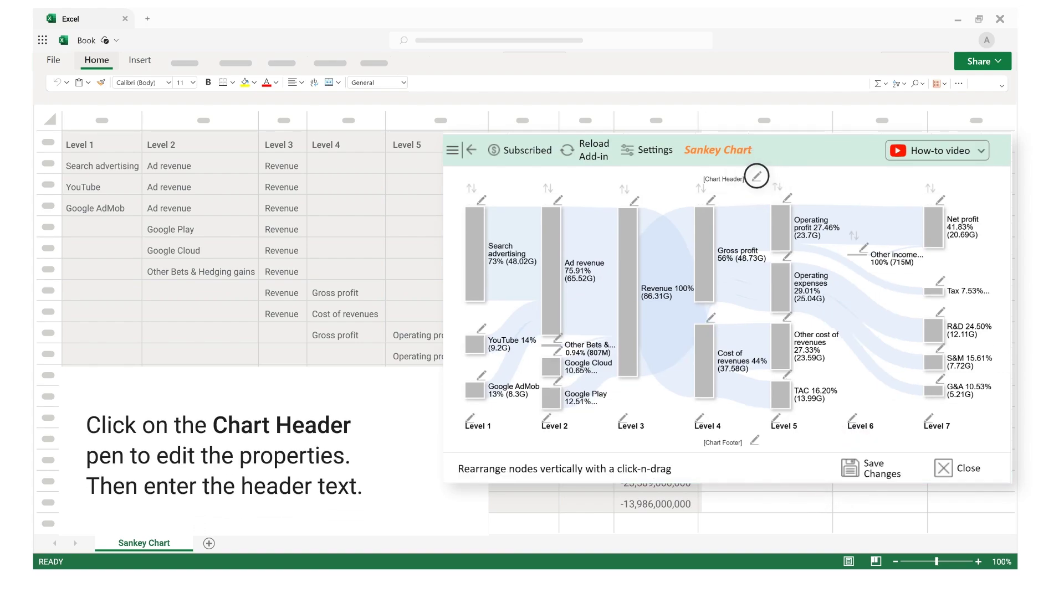
{"action": "left_click", "coordinate": [771, 211]}
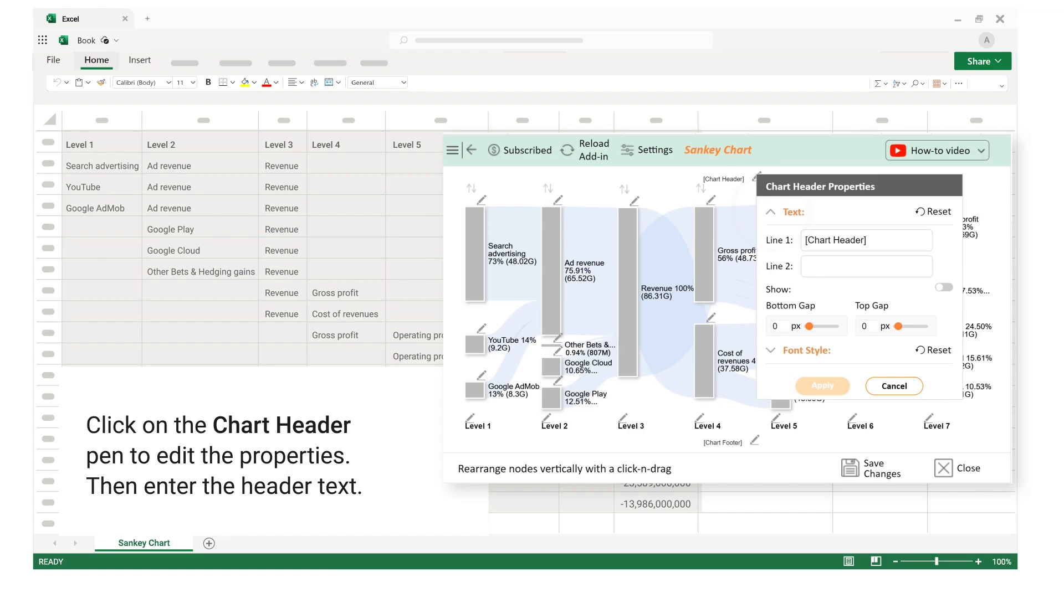
{"action": "left_click", "coordinate": [838, 242]}
{"action": "type", "text": "Alphabet Q4 FY2023 Income S"}
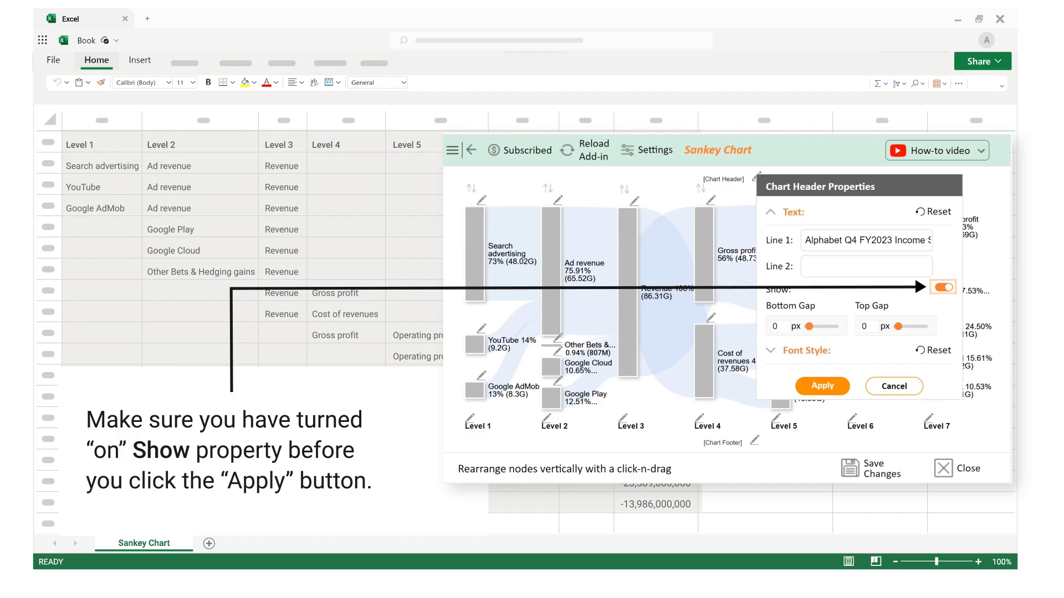
{"action": "left_click", "coordinate": [822, 386]}
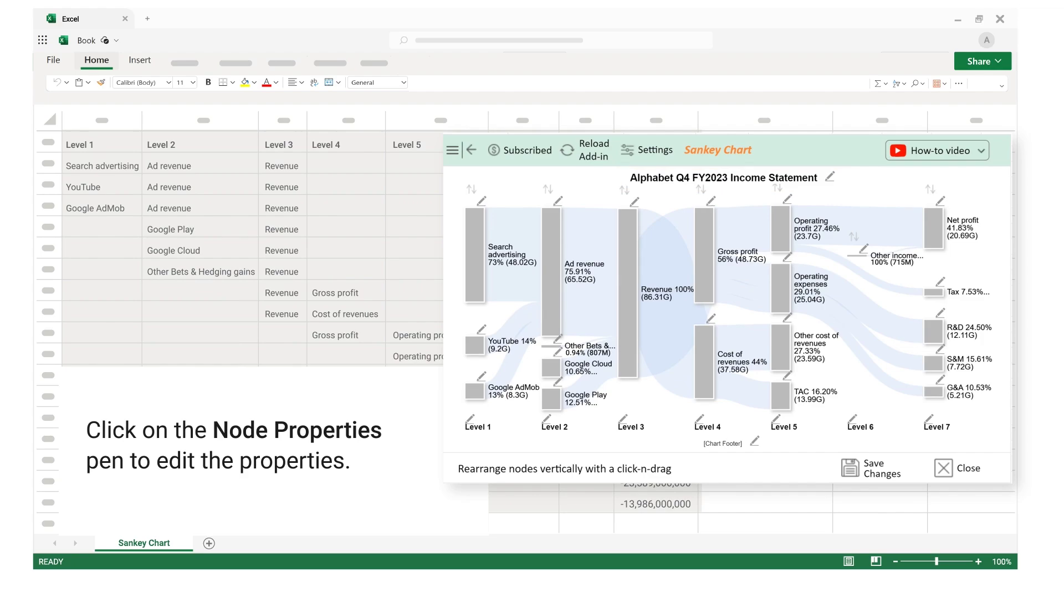
Reorder Revenue's outgoing links so Gross profit comes before Cost of revenues
{"action": "left_click", "coordinate": [635, 202]}
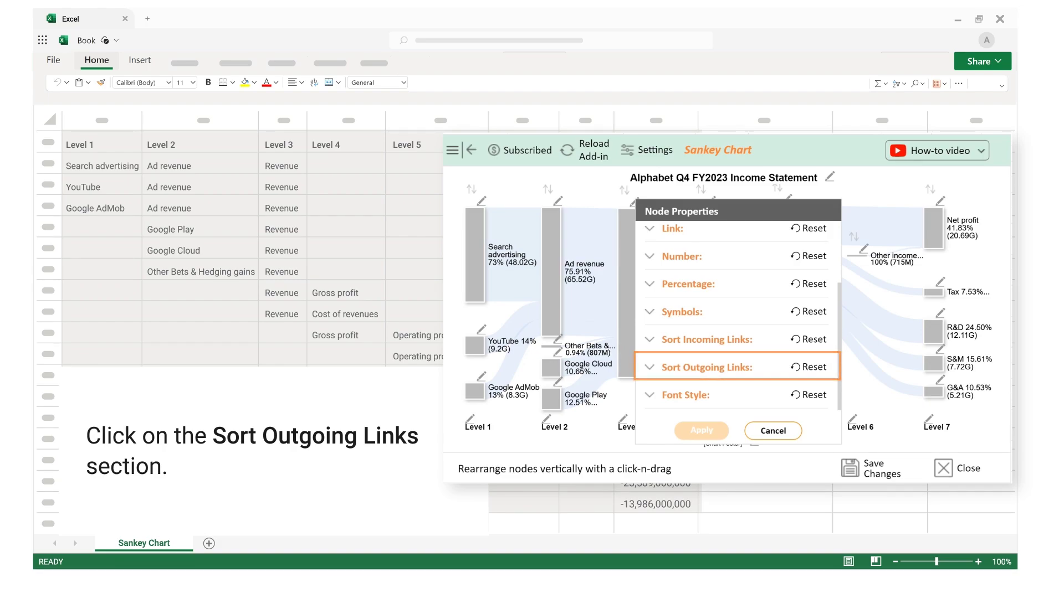
{"action": "left_click", "coordinate": [649, 367]}
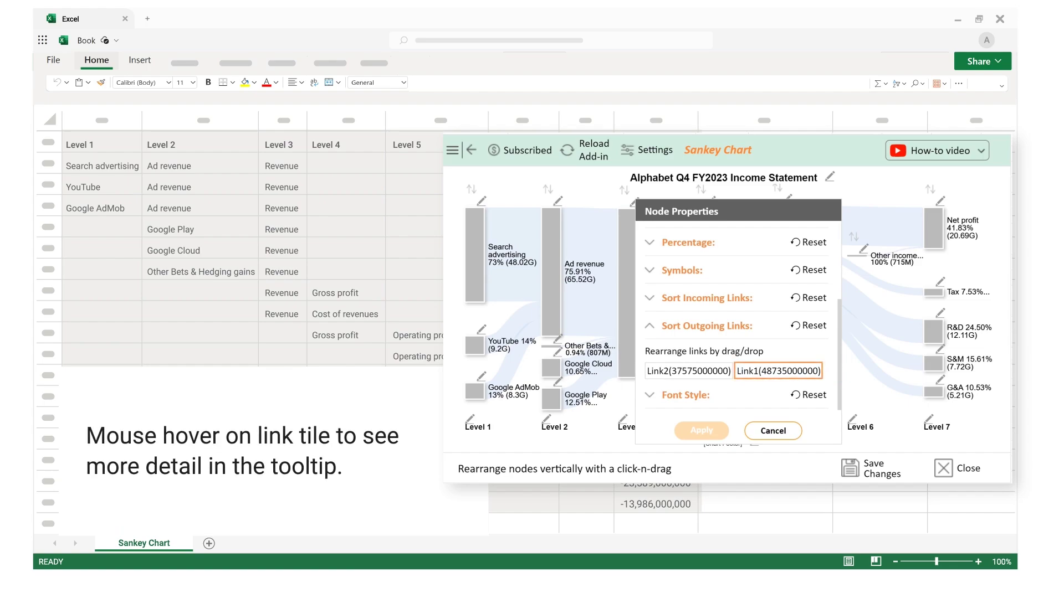
{"action": "mouse_move", "coordinate": [792, 368]}
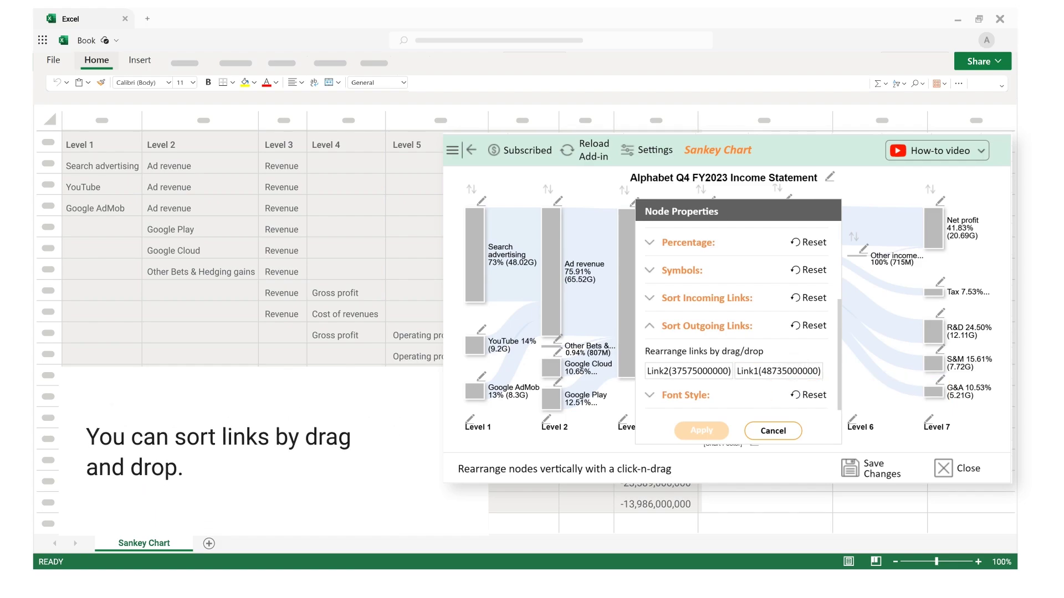
{"action": "left_click_drag", "start_coordinate": [793, 370], "coordinate": [688, 371]}
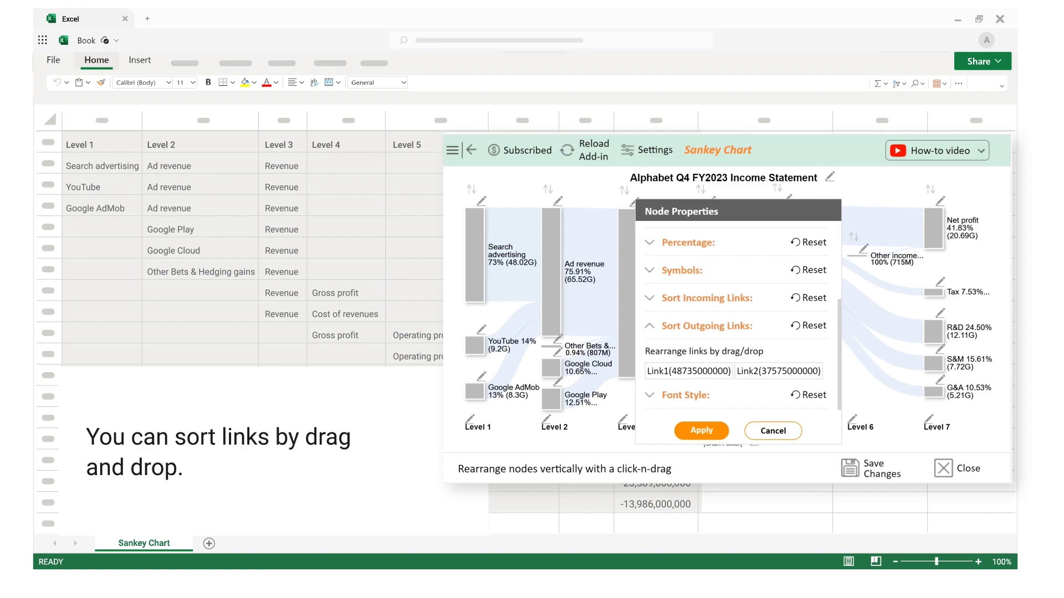
{"action": "left_click", "coordinate": [702, 431]}
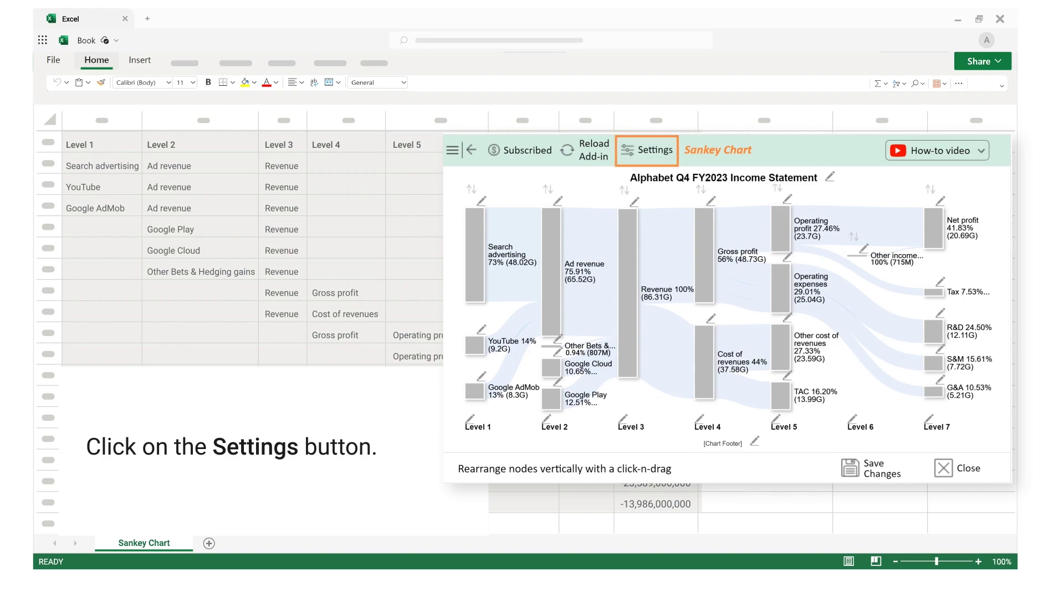
Turn on Enable Negative Data in Drawing Mode so costs like R&D show -12.11G
{"action": "left_click", "coordinate": [647, 150]}
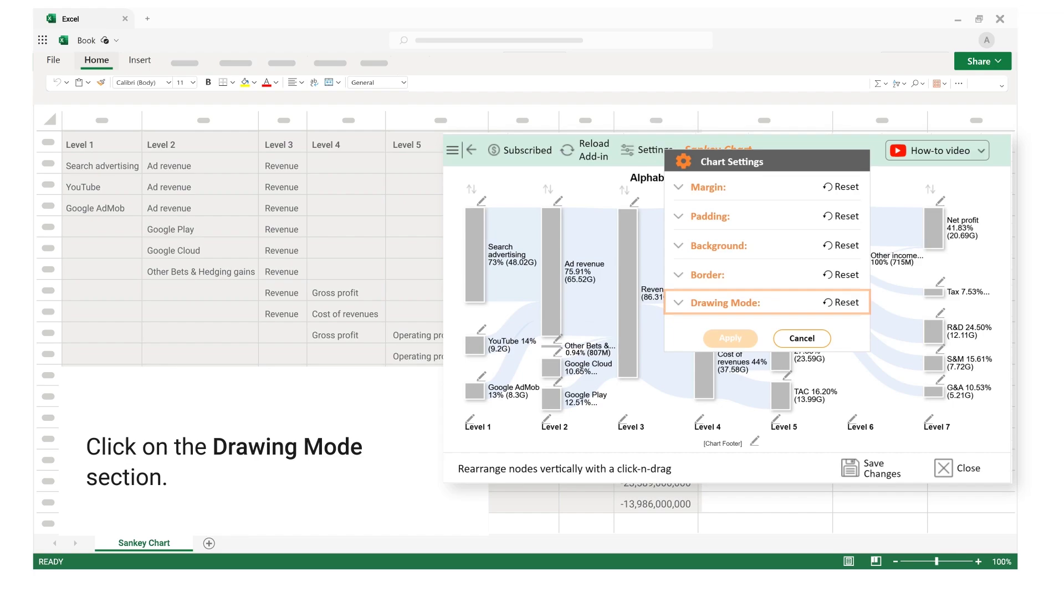
{"action": "left_click", "coordinate": [679, 302]}
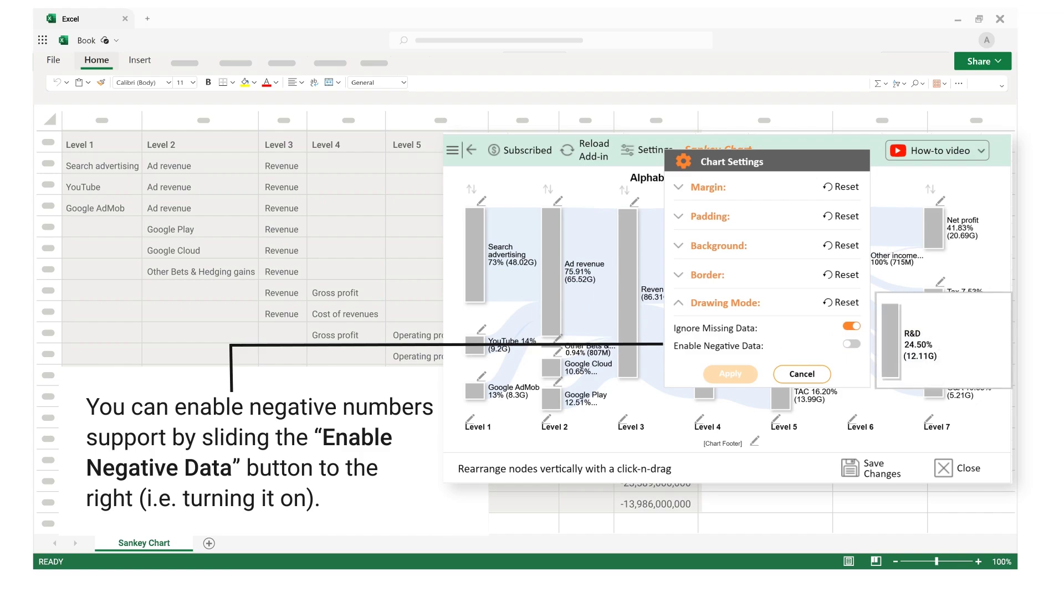
{"action": "left_click", "coordinate": [852, 344]}
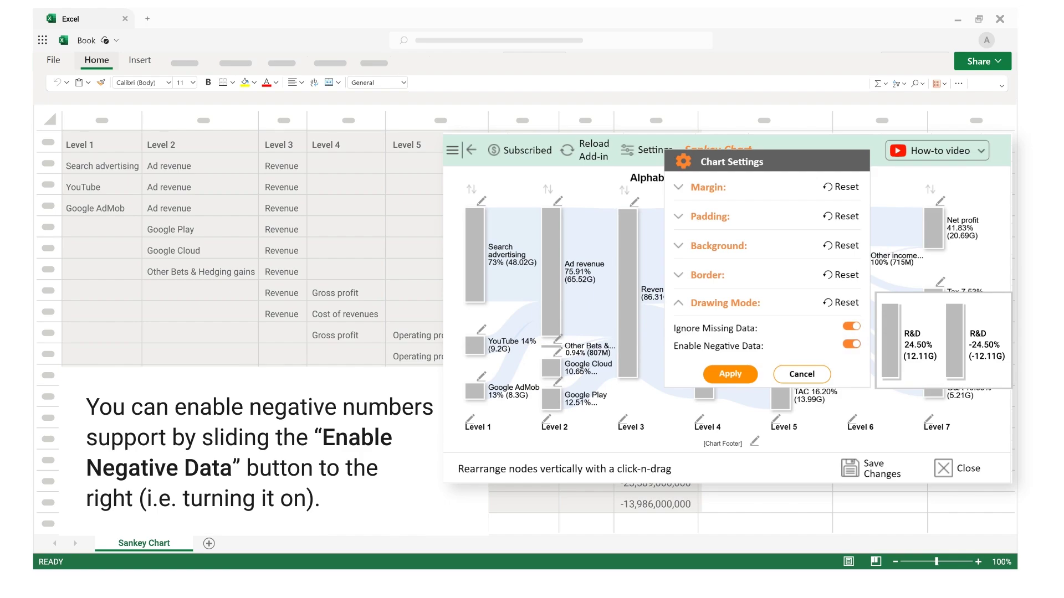
{"action": "left_click", "coordinate": [730, 374]}
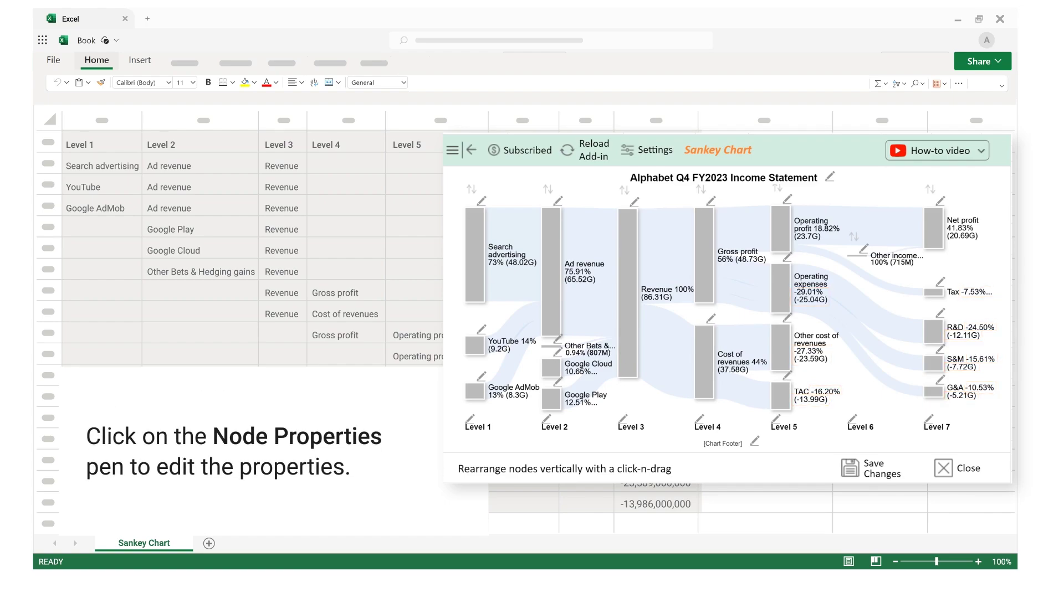
Set node Color Direction to Node Links Right One Level, width 15, and colour YouTube and AdMob blue
{"action": "left_click", "coordinate": [481, 200]}
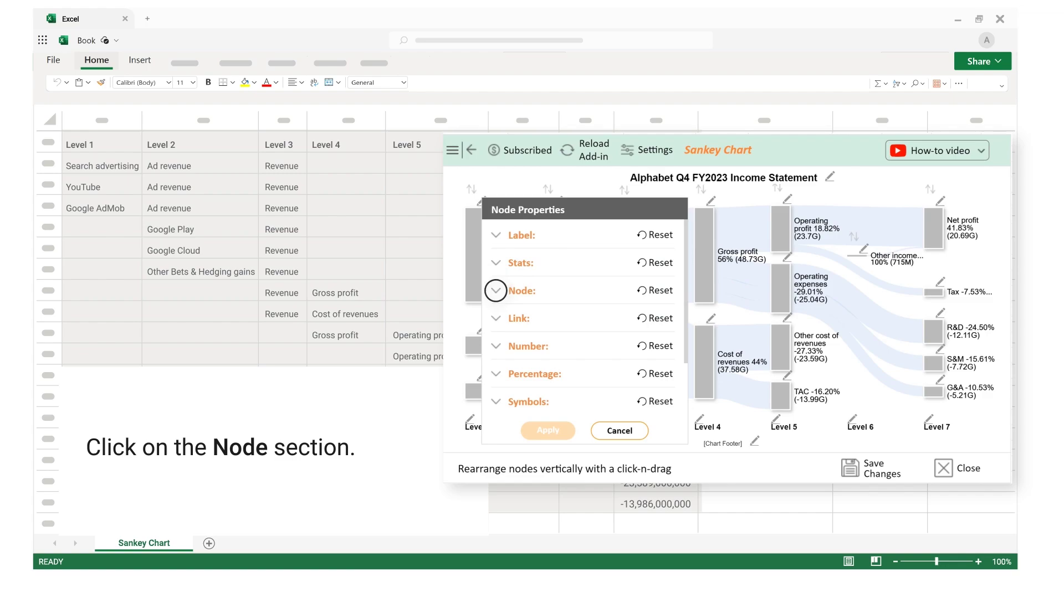
{"action": "left_click", "coordinate": [496, 291]}
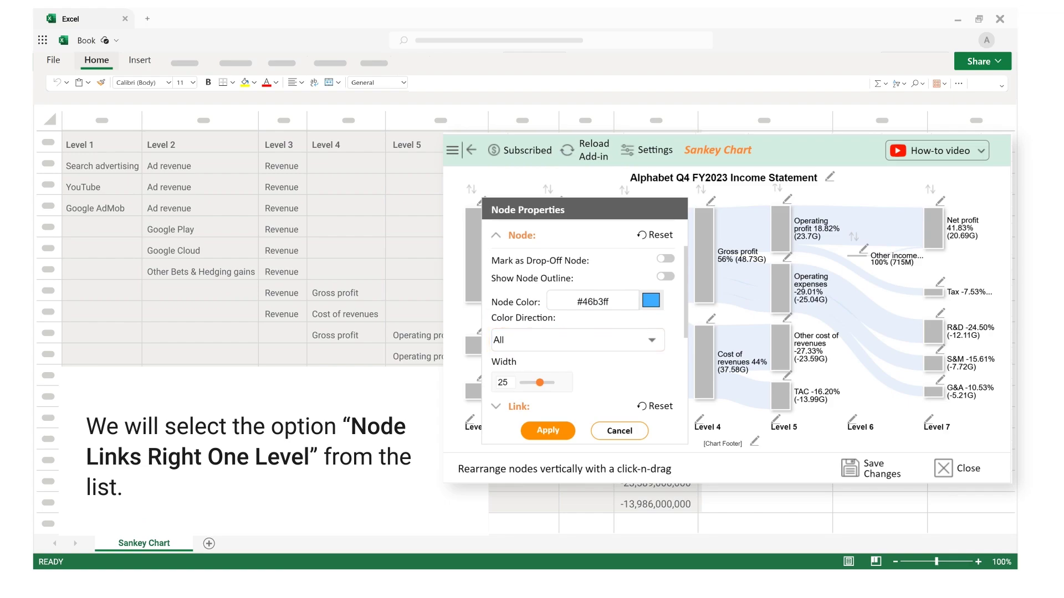
{"action": "left_click", "coordinate": [652, 340]}
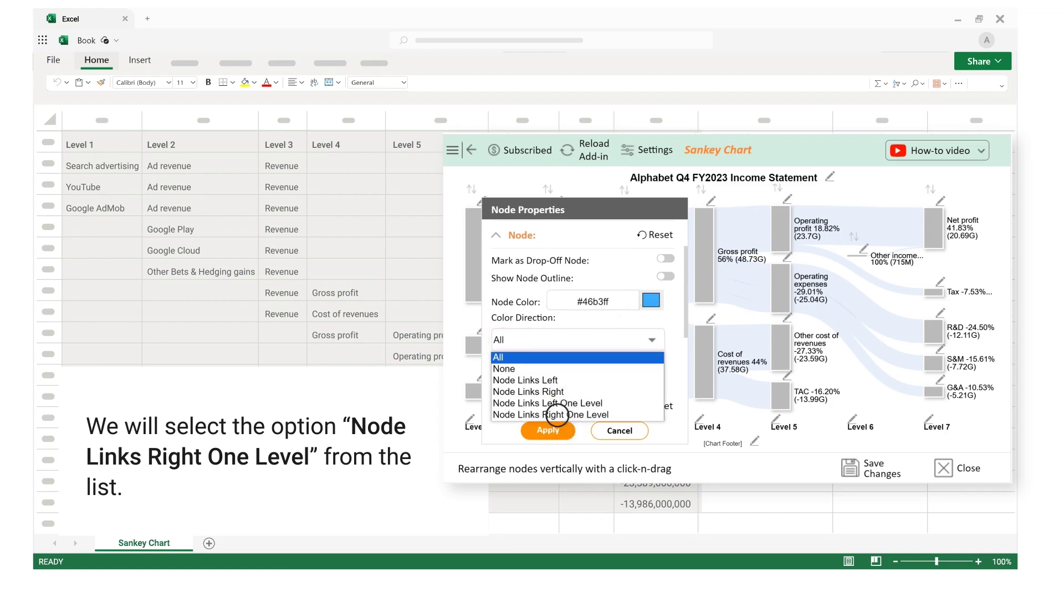
{"action": "left_click", "coordinate": [552, 414]}
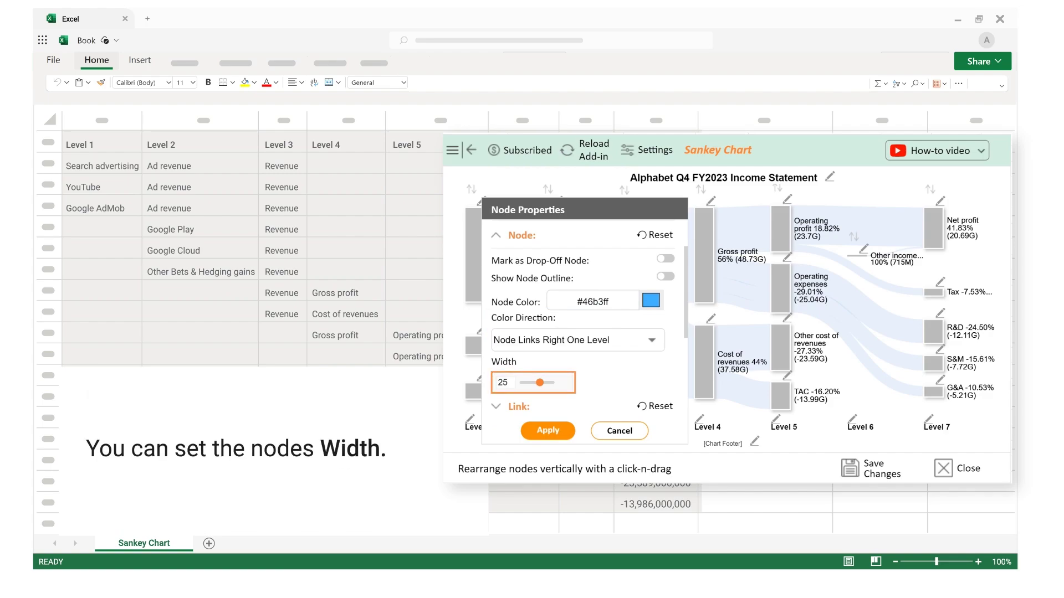
{"action": "left_click", "coordinate": [503, 383]}
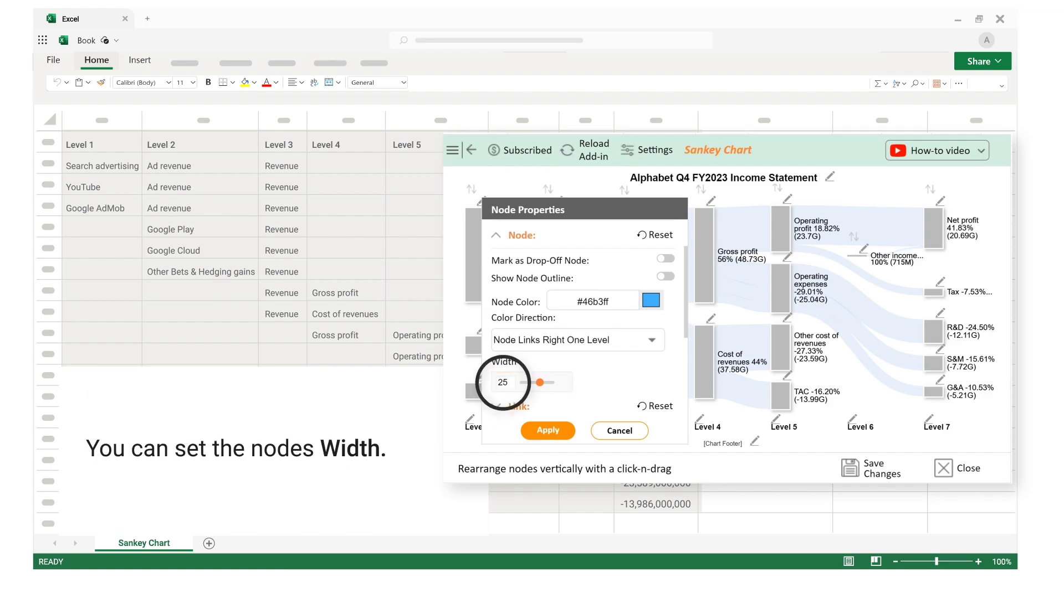
{"action": "type", "text": "15"}
{"action": "left_click", "coordinate": [548, 431]}
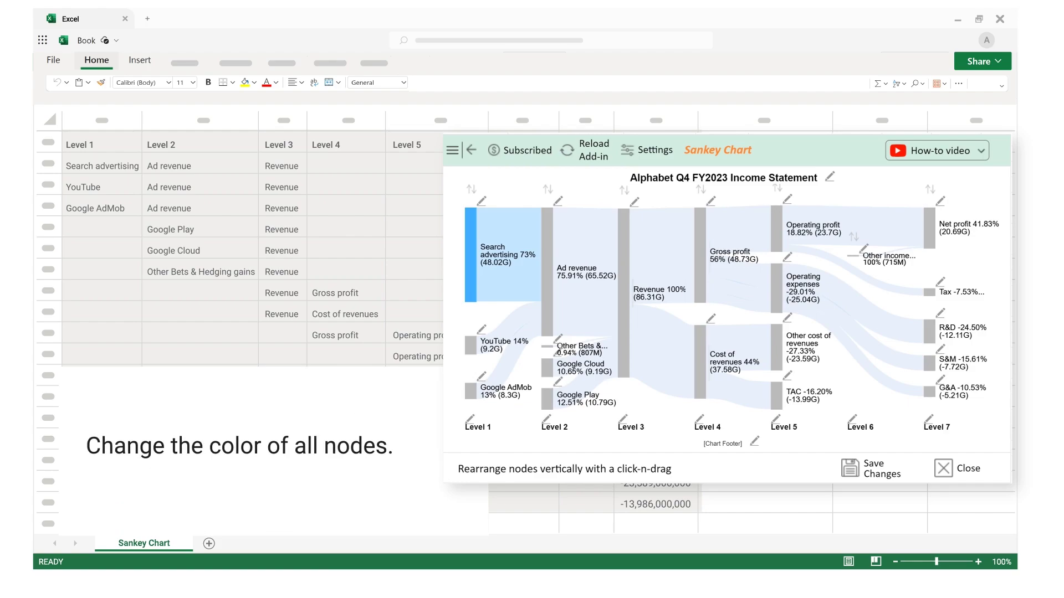
{"action": "left_click", "coordinate": [470, 343]}
{"action": "left_click", "coordinate": [470, 392]}
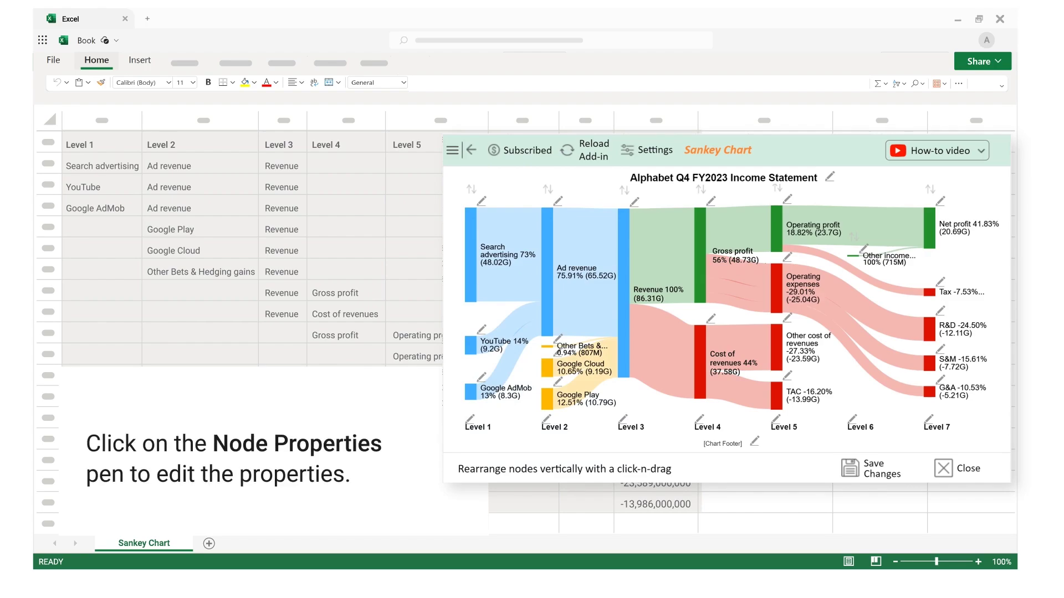
Format node values as Currency with uppercase abbreviations, e.g. Revenue 86.31B
{"action": "left_click", "coordinate": [481, 201]}
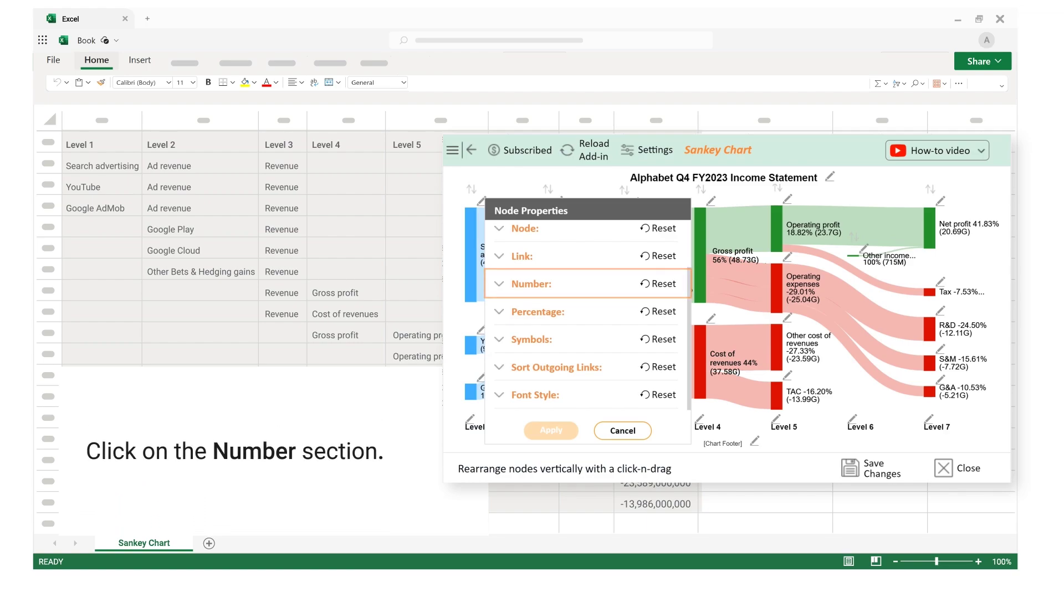
{"action": "left_click", "coordinate": [499, 284]}
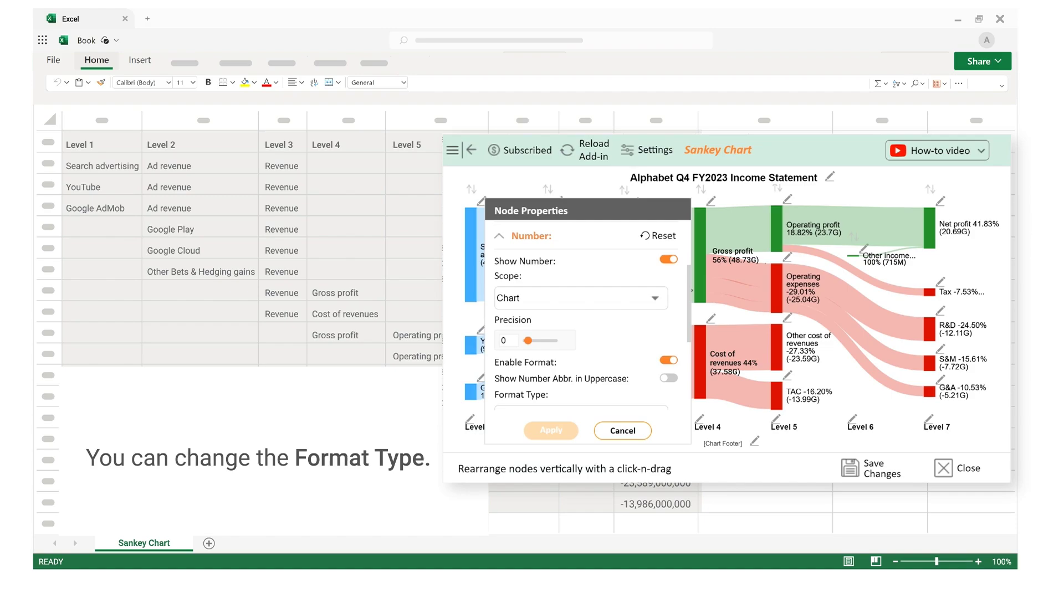
{"action": "left_click", "coordinate": [689, 310]}
{"action": "scroll", "coordinate": [689, 310], "scroll_direction": "down", "scroll_amount": 3}
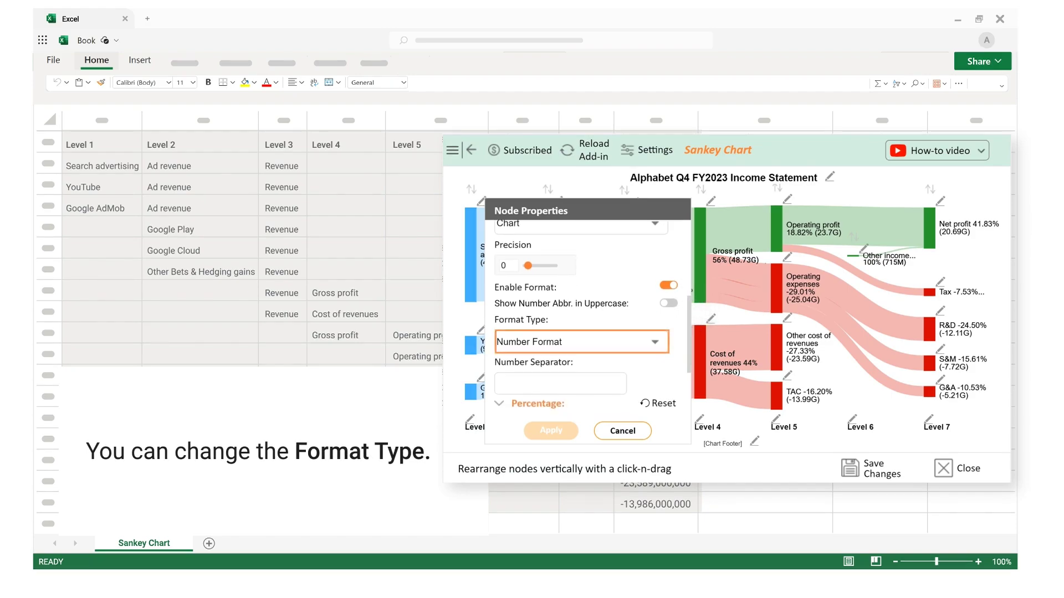
{"action": "left_click", "coordinate": [654, 342]}
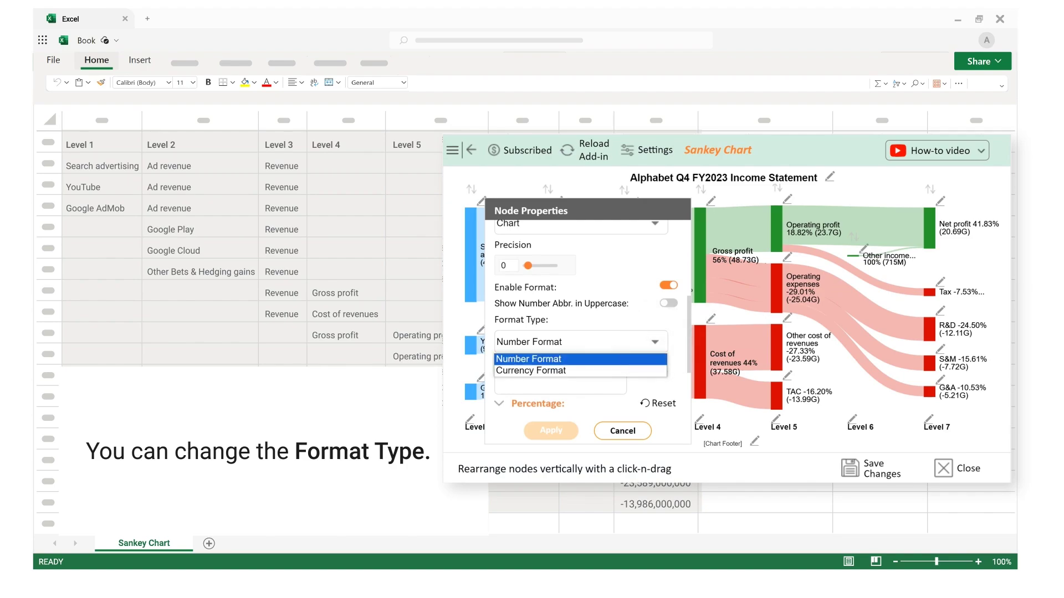
{"action": "left_click", "coordinate": [554, 370]}
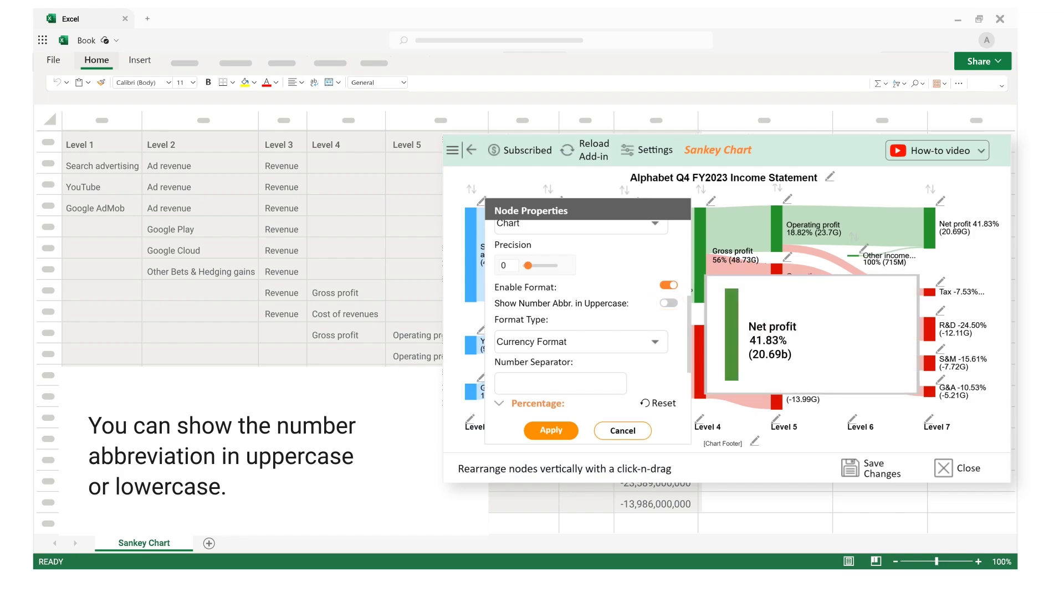
{"action": "left_click", "coordinate": [669, 303]}
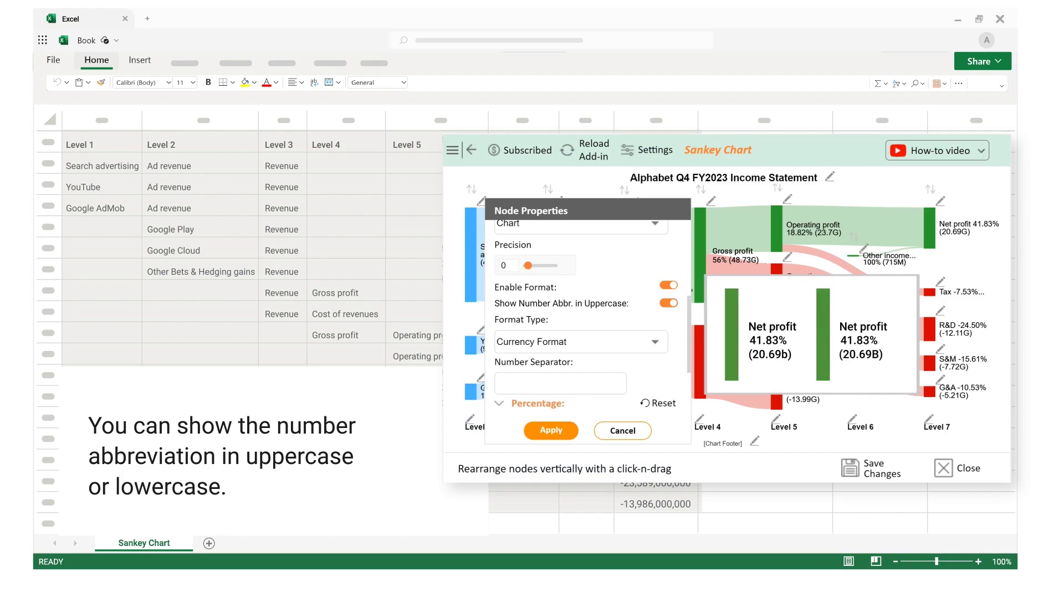
{"action": "left_click", "coordinate": [551, 431]}
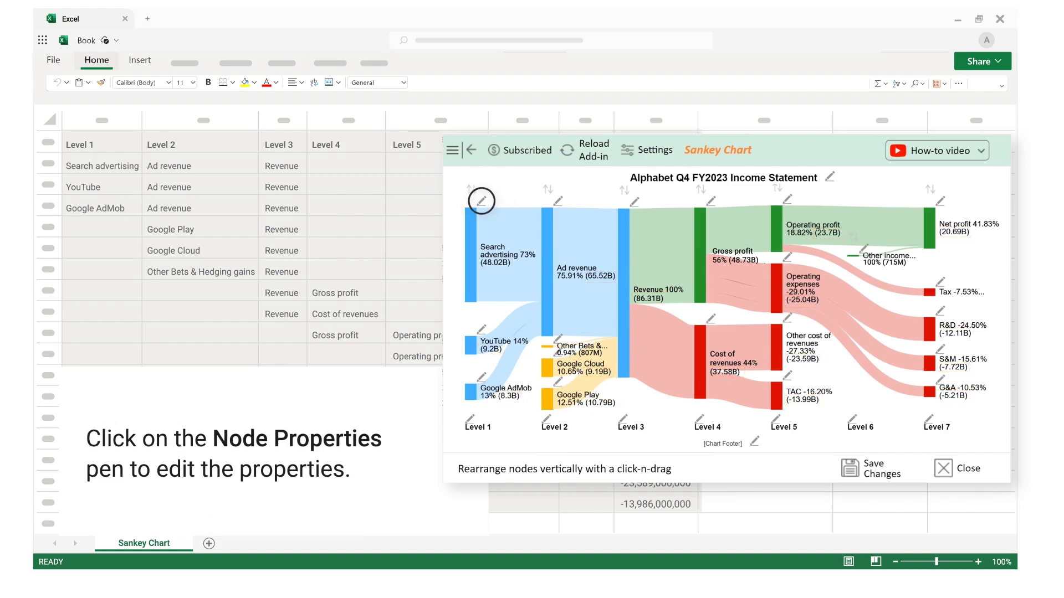
Turn off Show Percentage for the nodes so labels show only values like 20.69B
{"action": "left_click", "coordinate": [482, 200]}
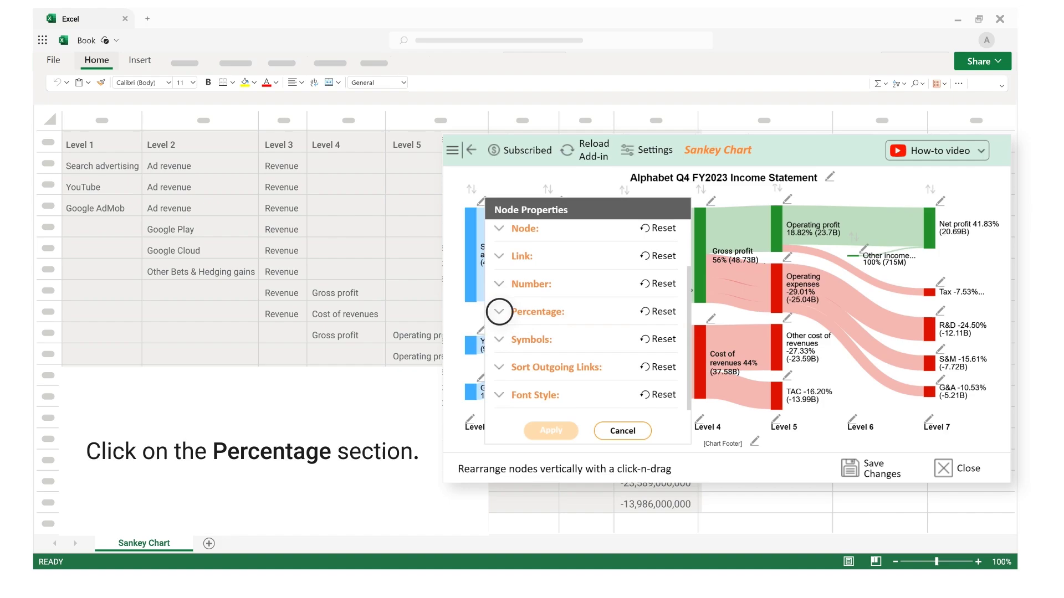
{"action": "left_click", "coordinate": [499, 311]}
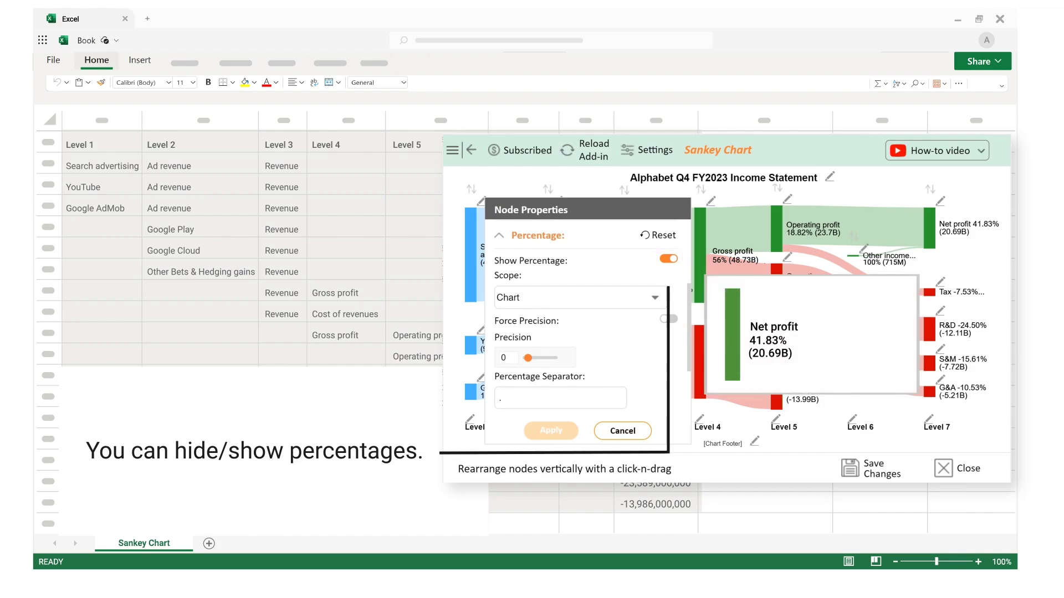
{"action": "left_click", "coordinate": [669, 258]}
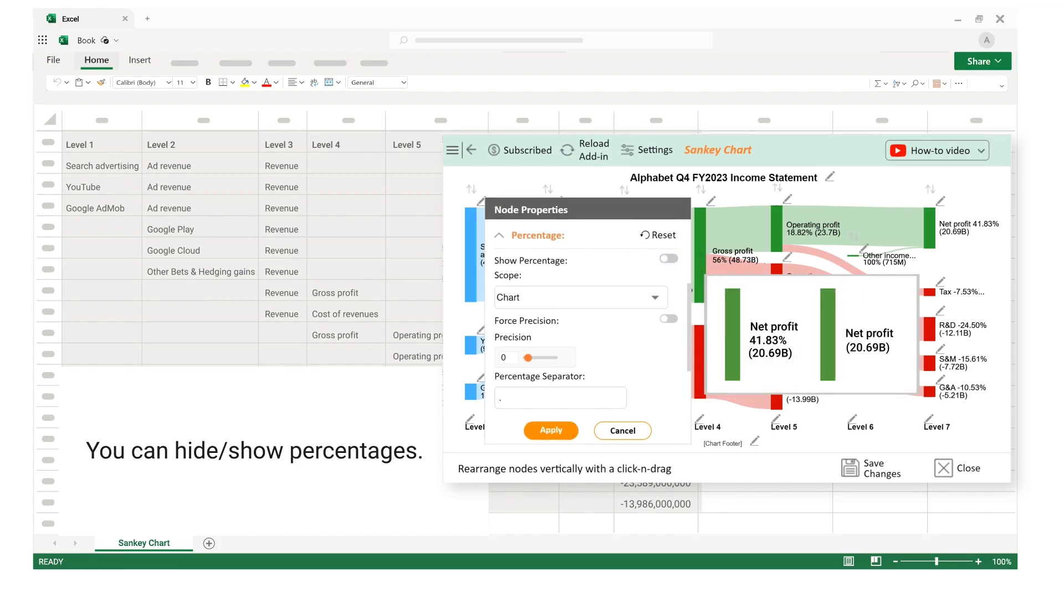
{"action": "left_click", "coordinate": [551, 430]}
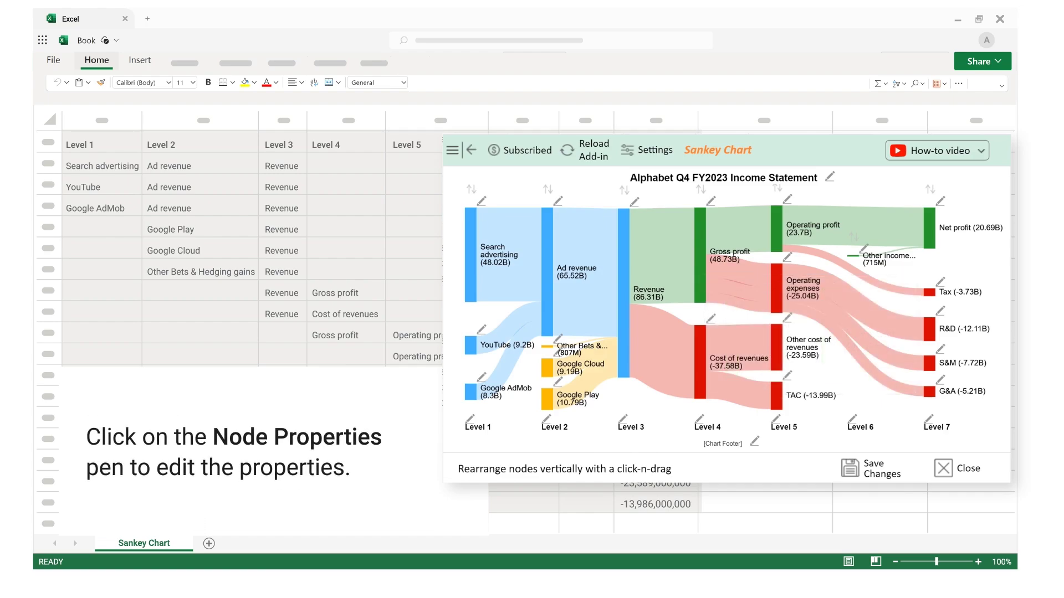
Drop the parentheses around node values and add a $ prefix, e.g. $20.69B
{"action": "left_click", "coordinate": [482, 201]}
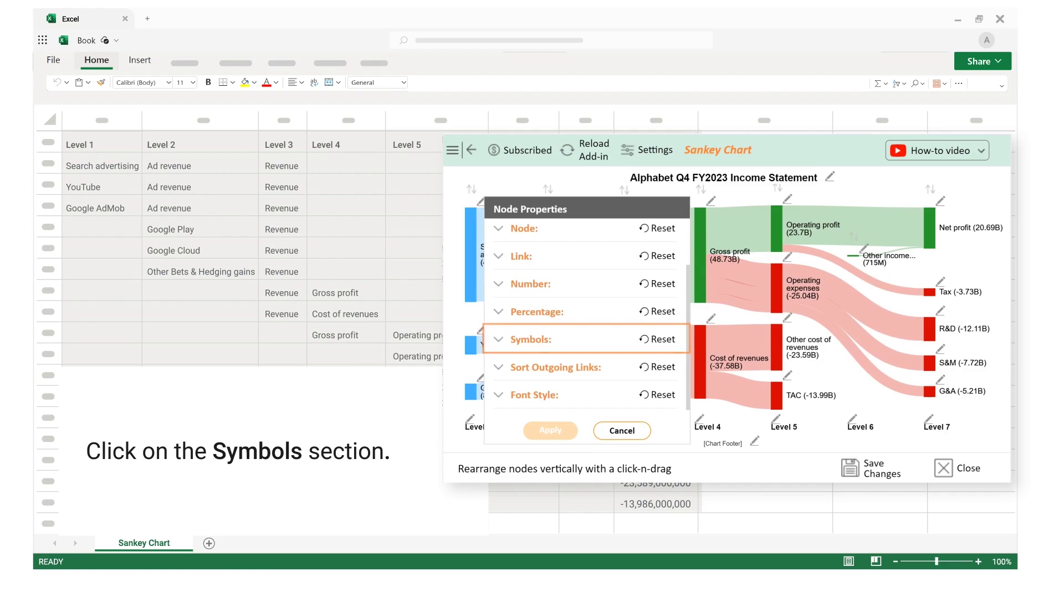
{"action": "left_click", "coordinate": [498, 339]}
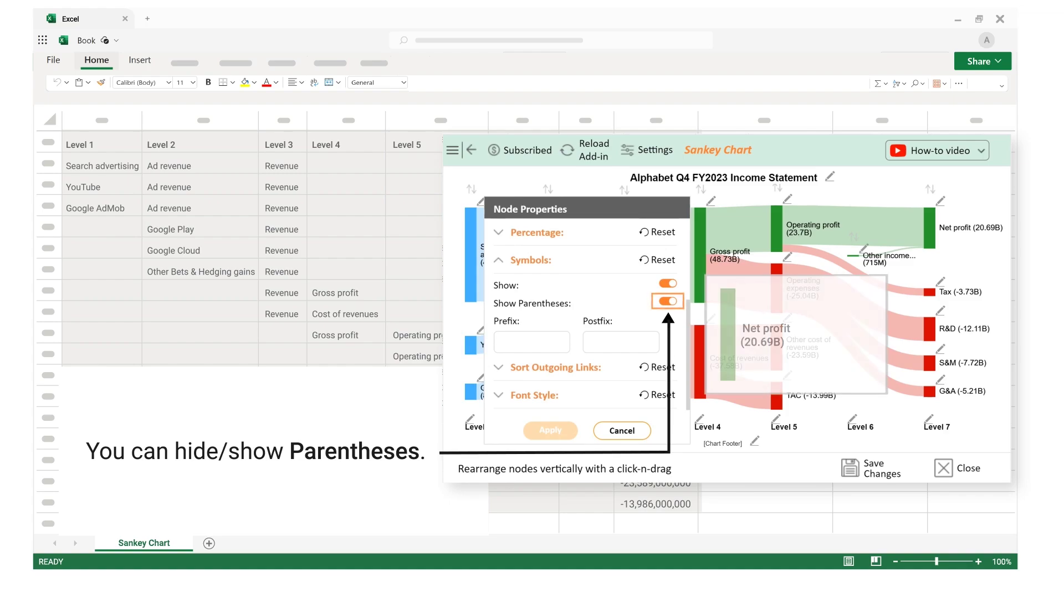
{"action": "left_click", "coordinate": [667, 301]}
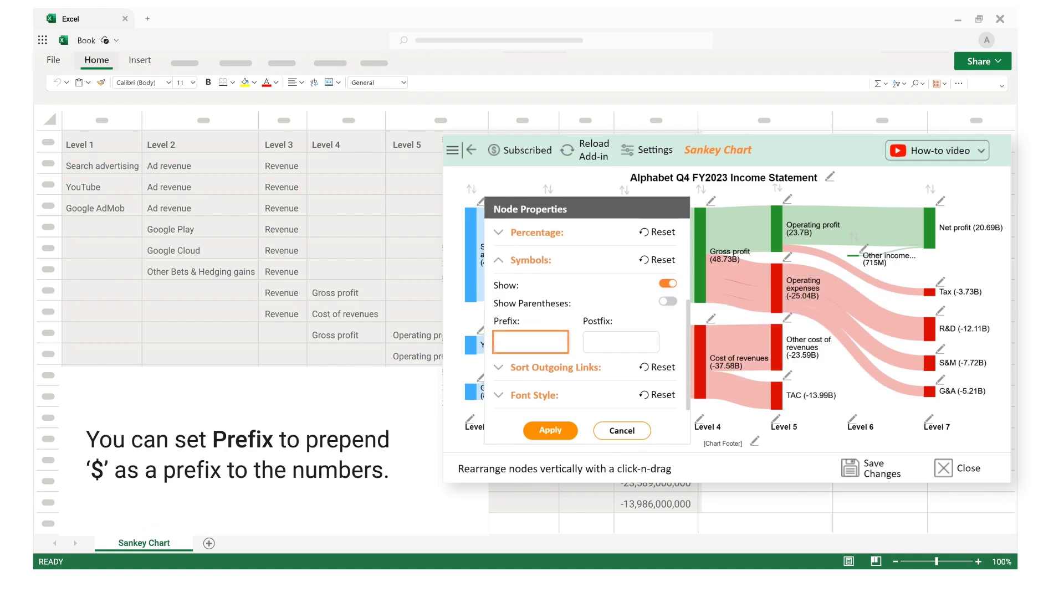
{"action": "left_click", "coordinate": [520, 343]}
{"action": "type", "text": "$"}
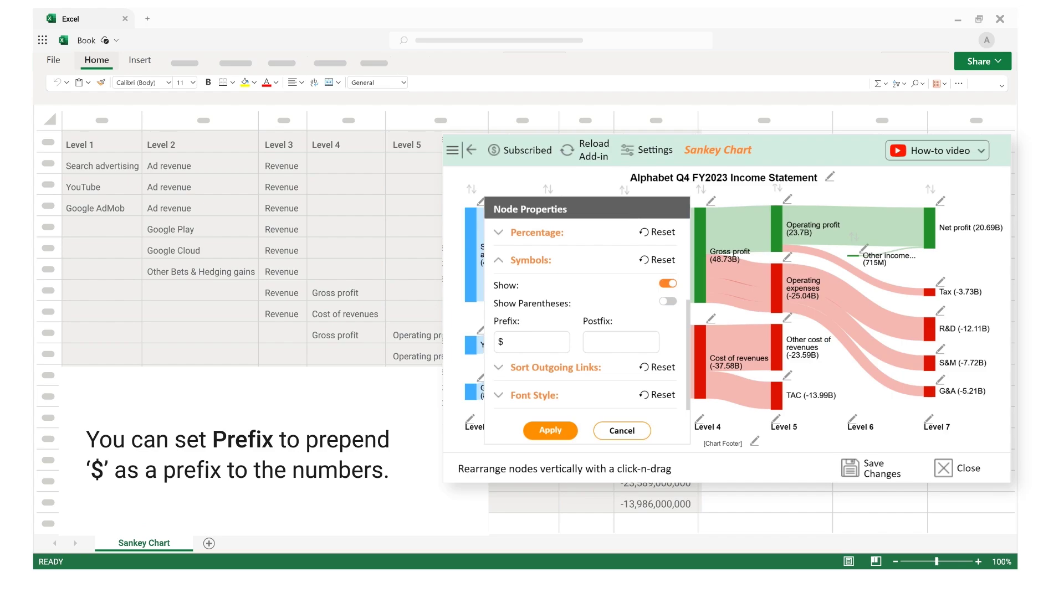
{"action": "left_click", "coordinate": [550, 431]}
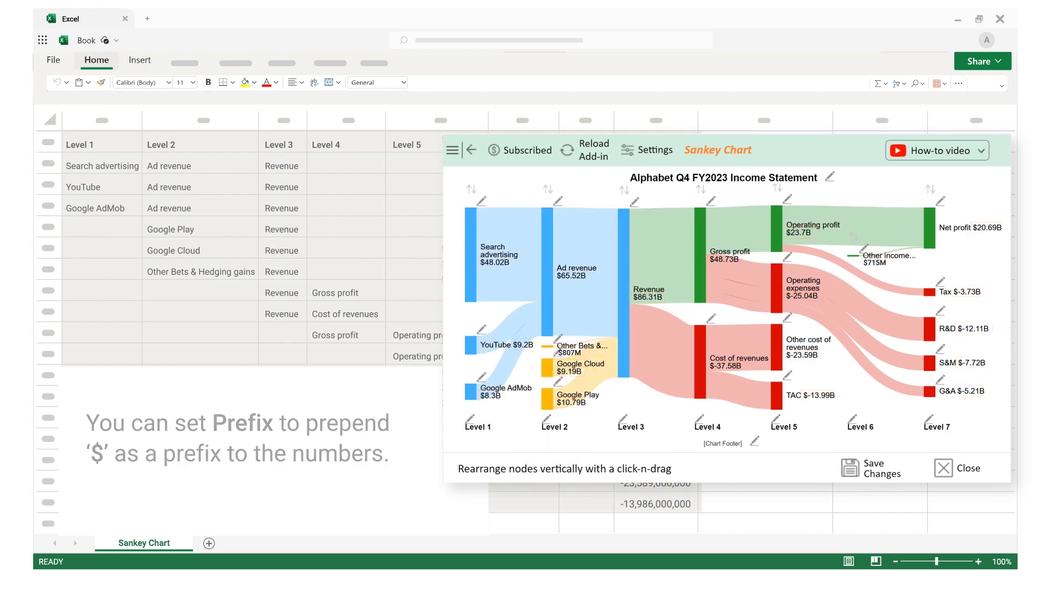
{"action": "left_click", "coordinate": [470, 419]}
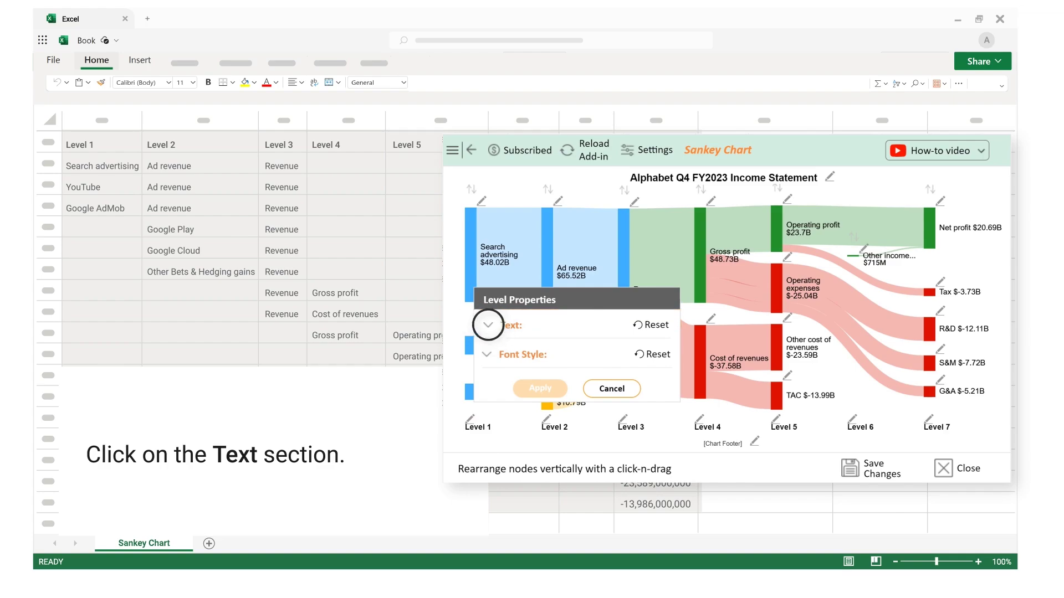
{"action": "left_click", "coordinate": [488, 325]}
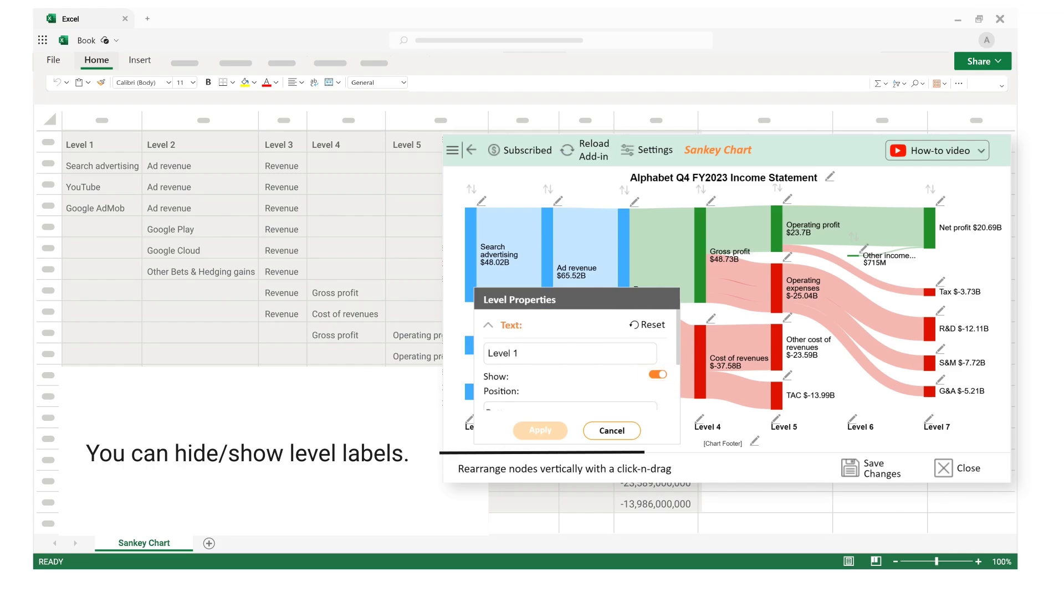
{"action": "left_click", "coordinate": [658, 375]}
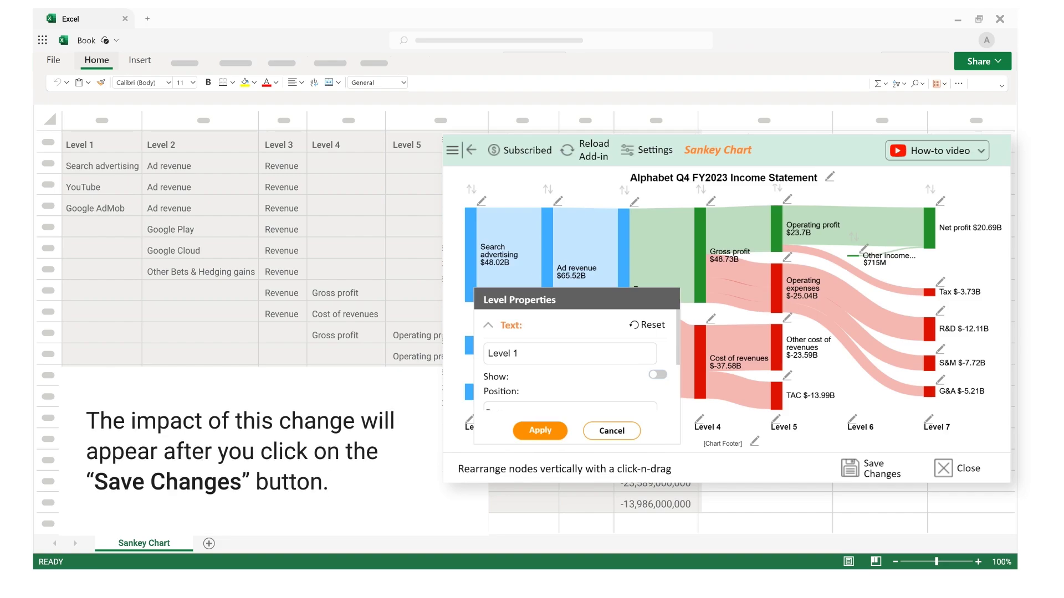
{"action": "left_click", "coordinate": [540, 431]}
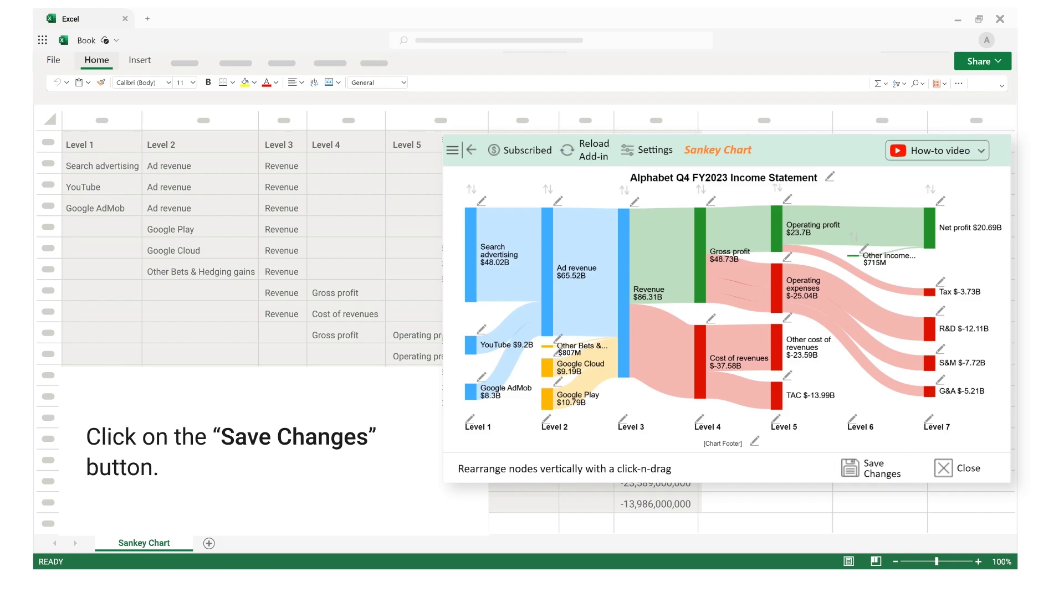
Save the chart edits and export the Sankey as a PNG image
{"action": "left_click", "coordinate": [873, 466]}
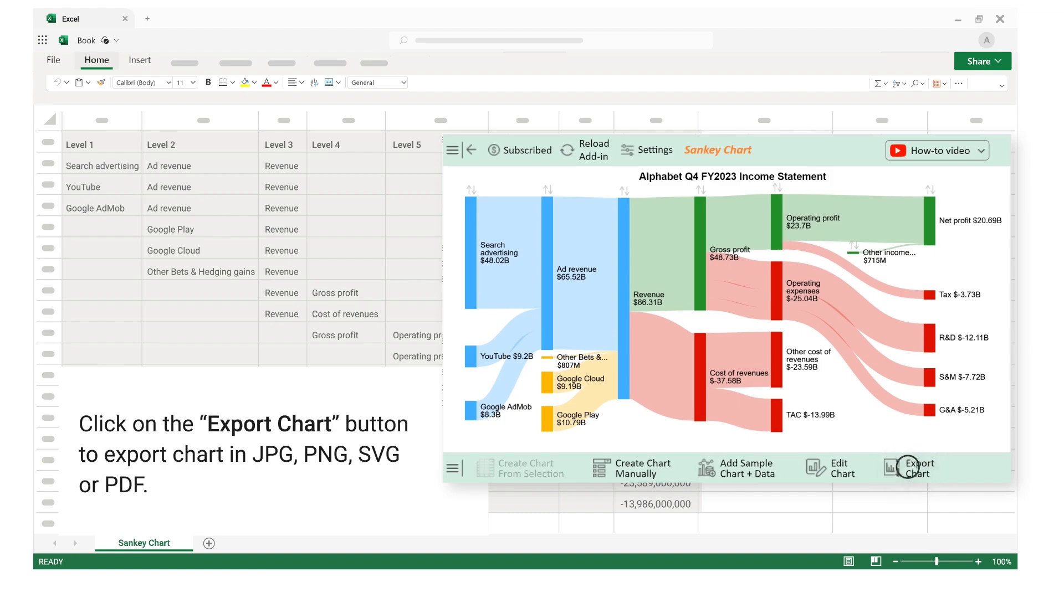
{"action": "left_click", "coordinate": [908, 467]}
{"action": "left_click", "coordinate": [861, 410]}
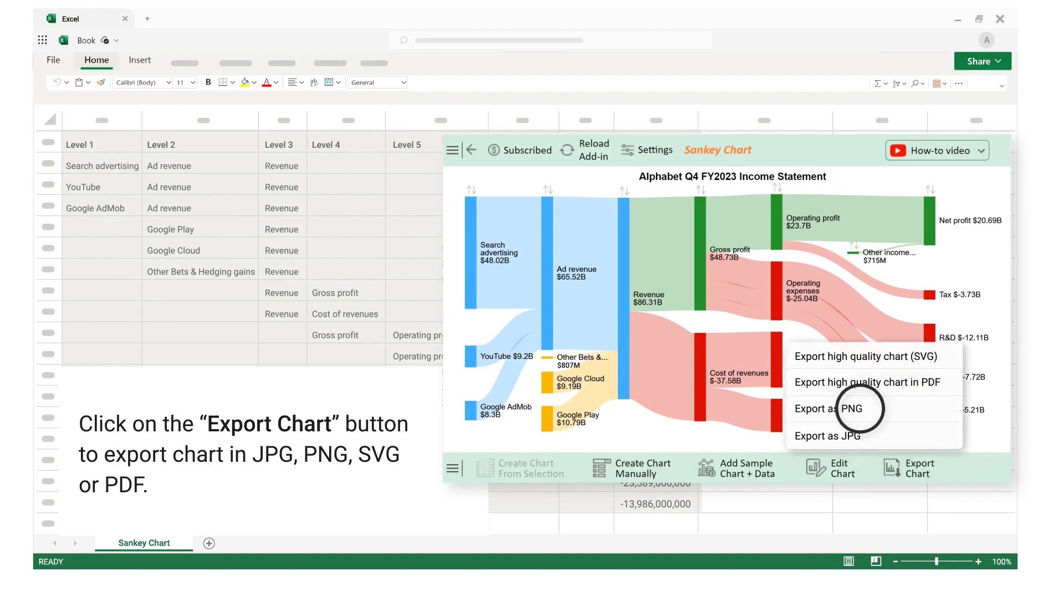